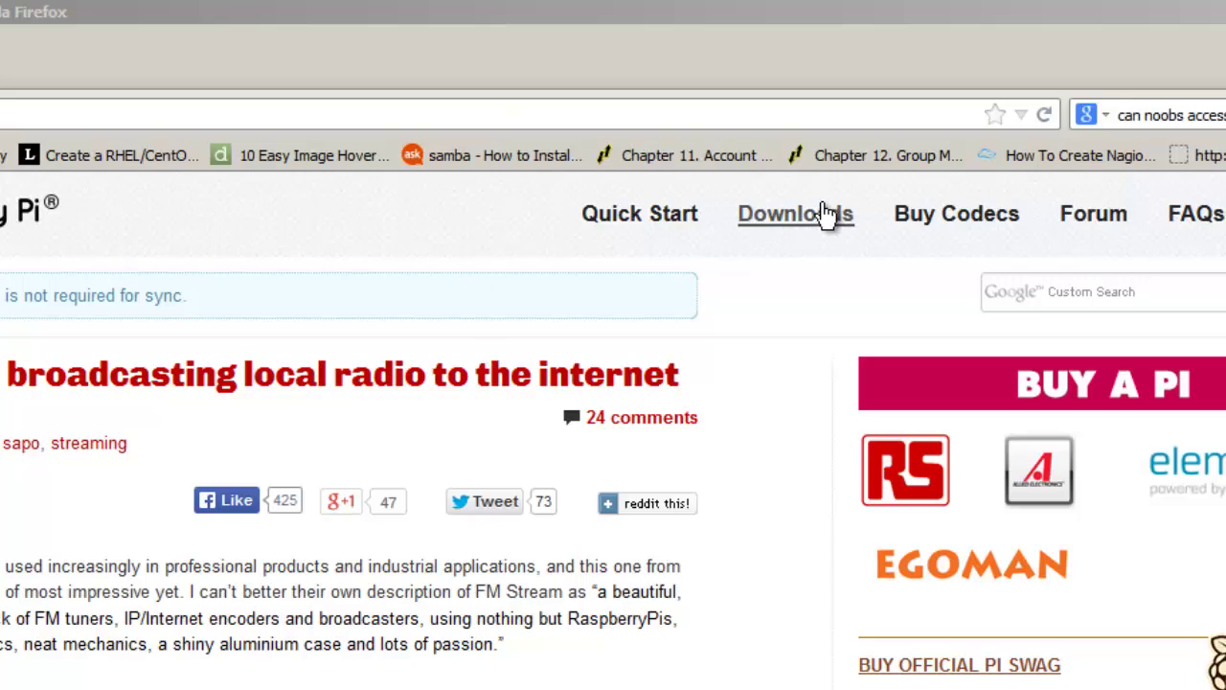
Go to the Raspberry Pi Downloads page showing the NOOBS v1_3_2 section.
click(822, 213)
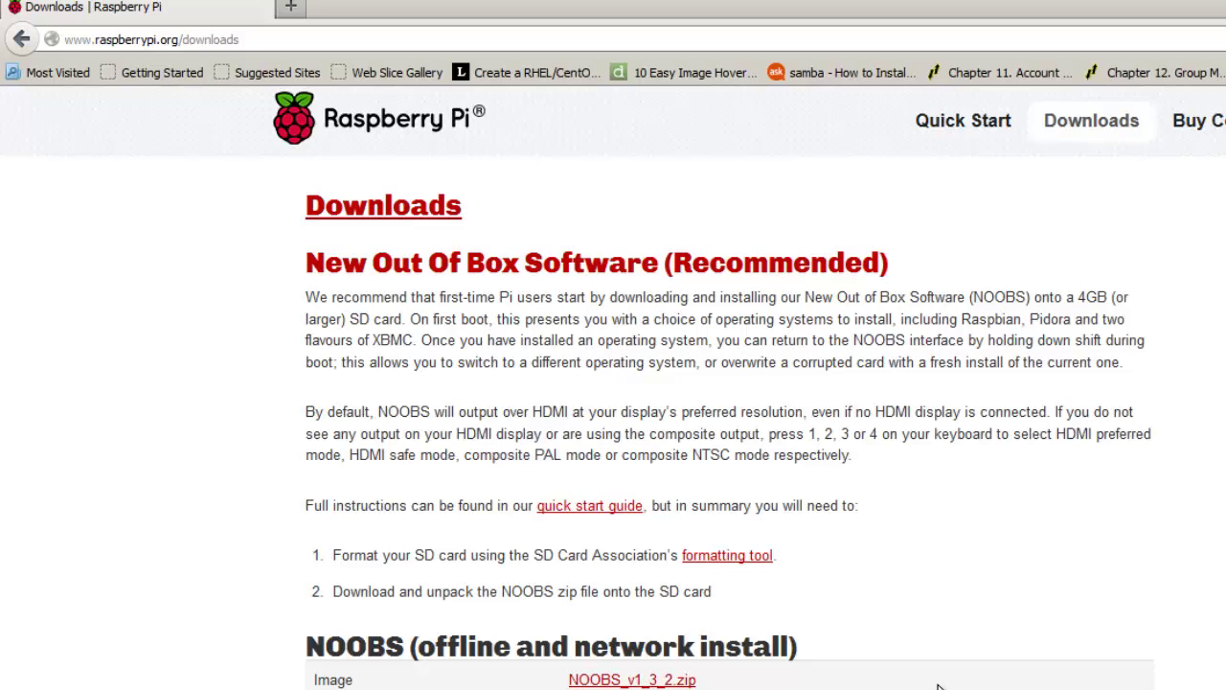
Scroll down through the Raw Images list from Raspbian to OpenELEC.
scroll(939, 681, down, 1)
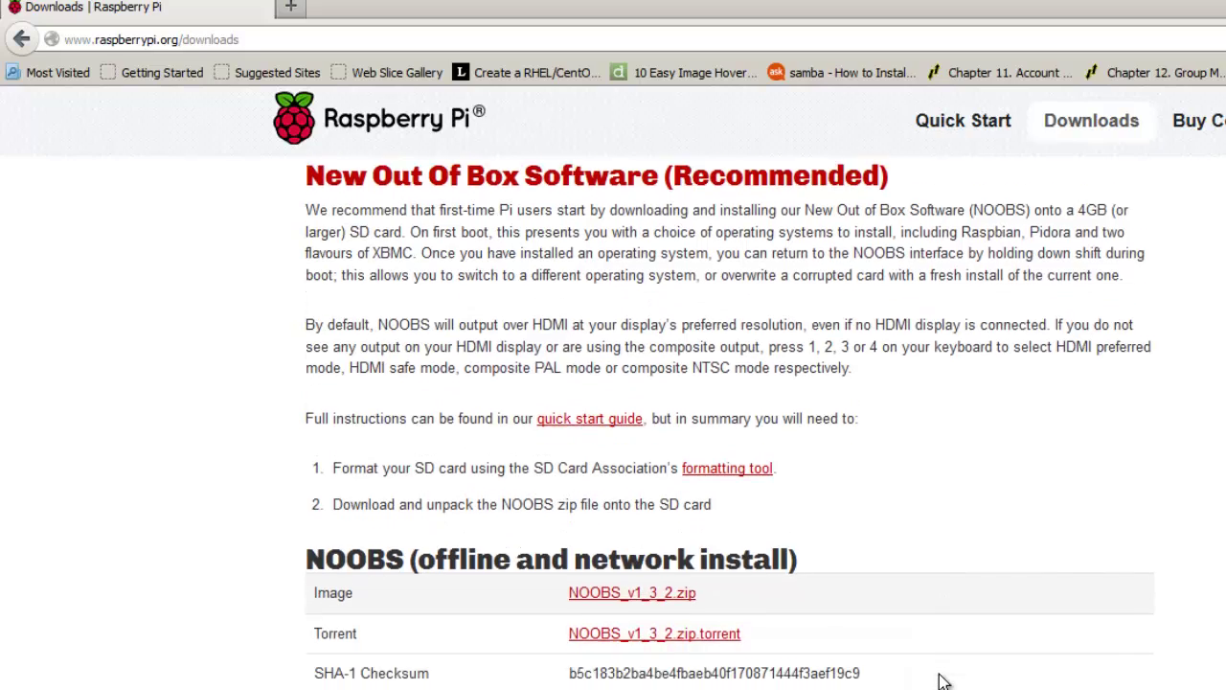
scroll(939, 681, down, 4)
scroll(939, 681, down, 2)
scroll(938, 681, down, 3)
scroll(918, 603, down, 3)
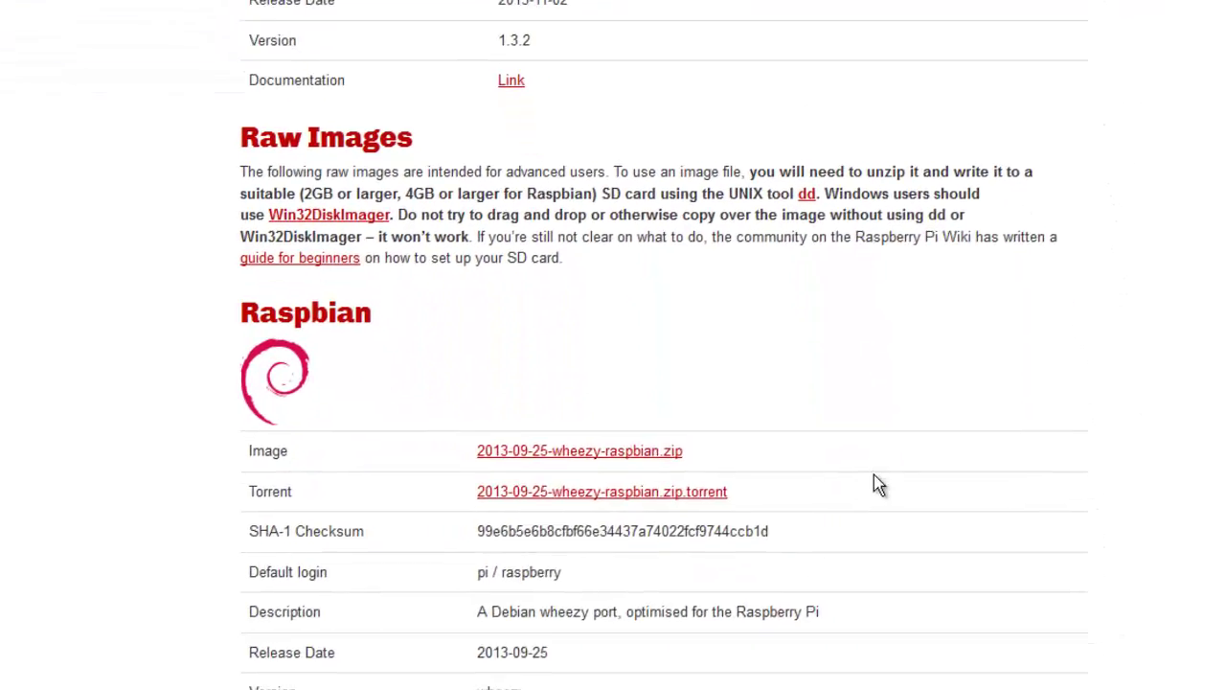
scroll(875, 485, down, 2)
scroll(862, 444, down, 1)
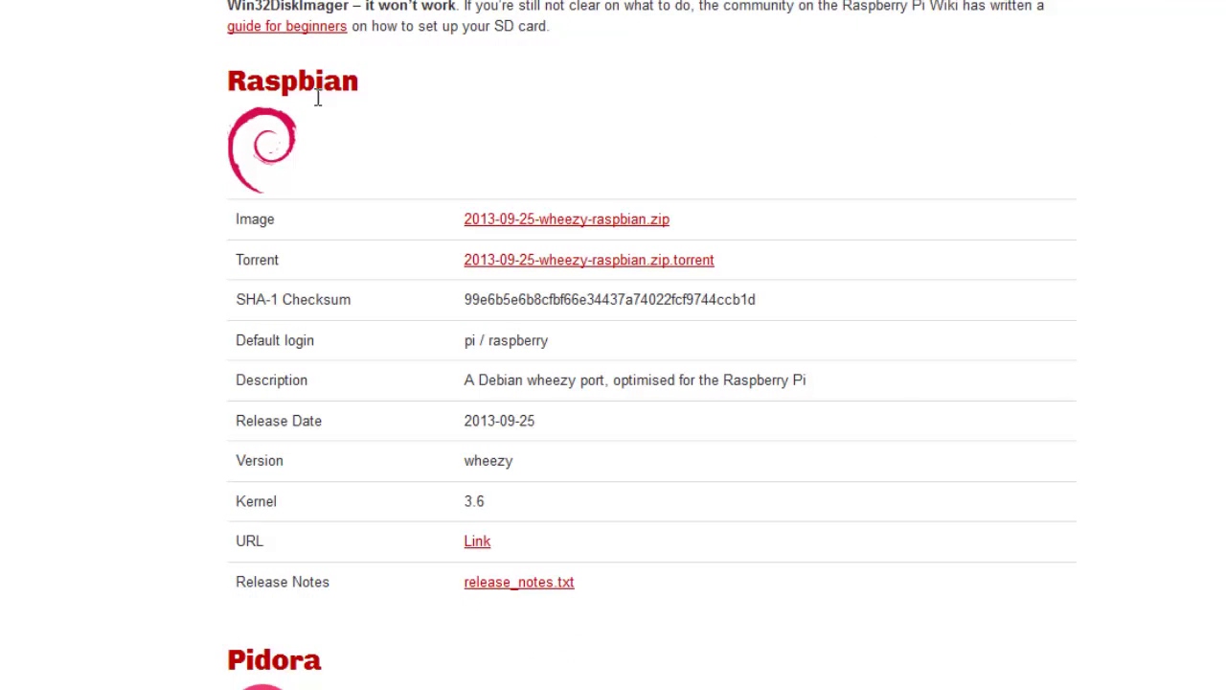
scroll(375, 109, down, 2)
scroll(375, 109, down, 2)
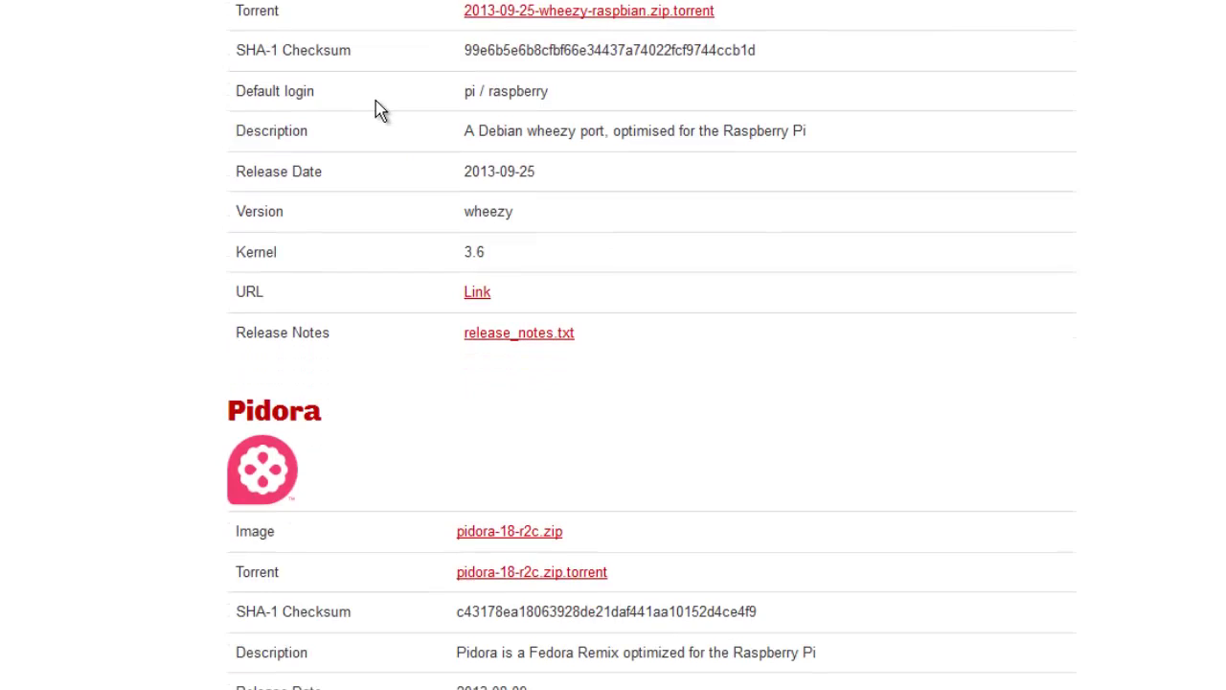
scroll(377, 109, down, 1)
scroll(377, 115, down, 1)
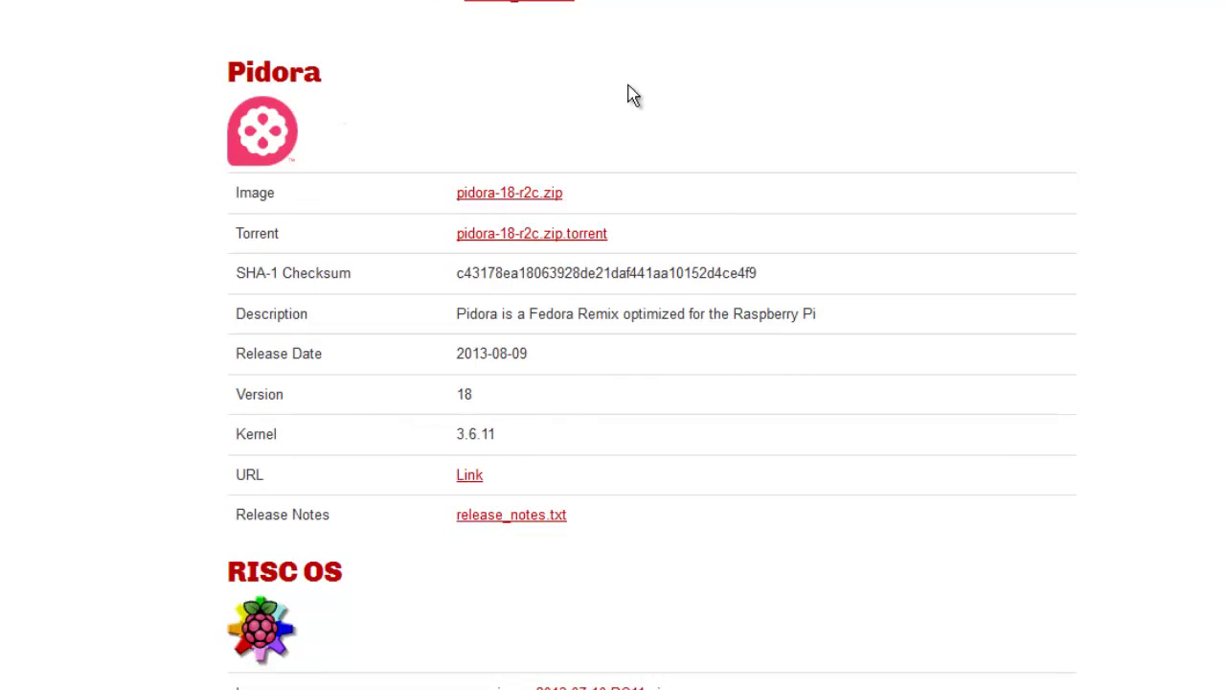
scroll(681, 93, down, 2)
scroll(682, 93, down, 2)
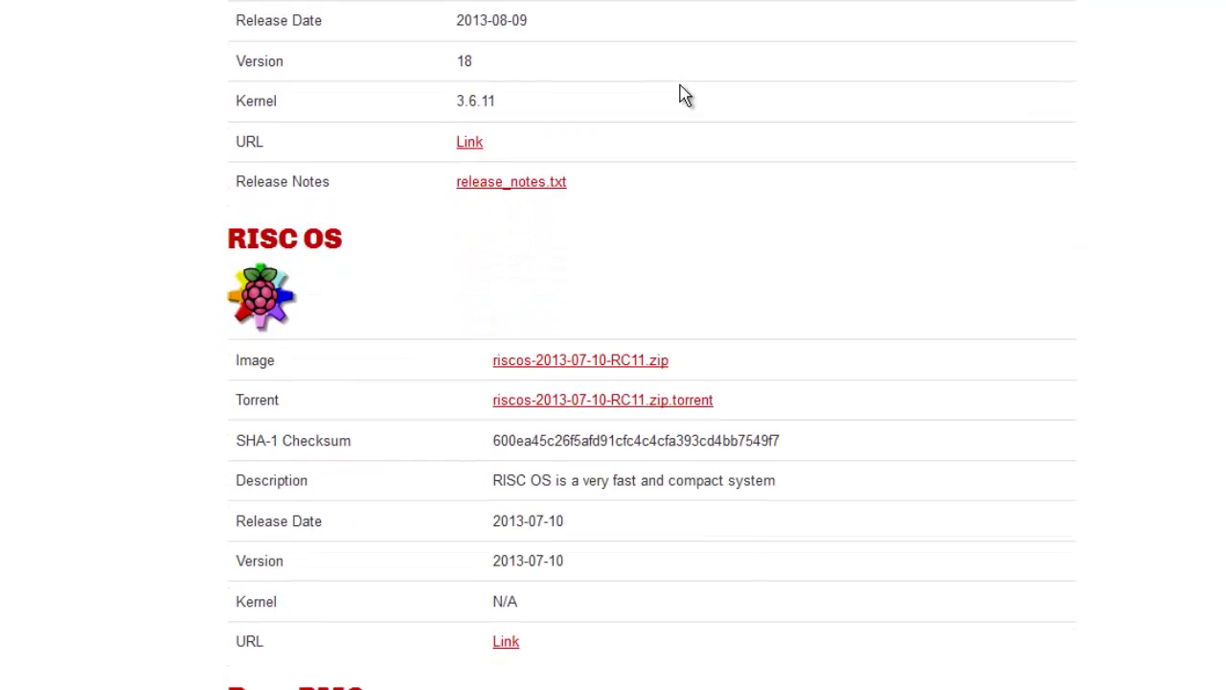
scroll(682, 93, down, 1)
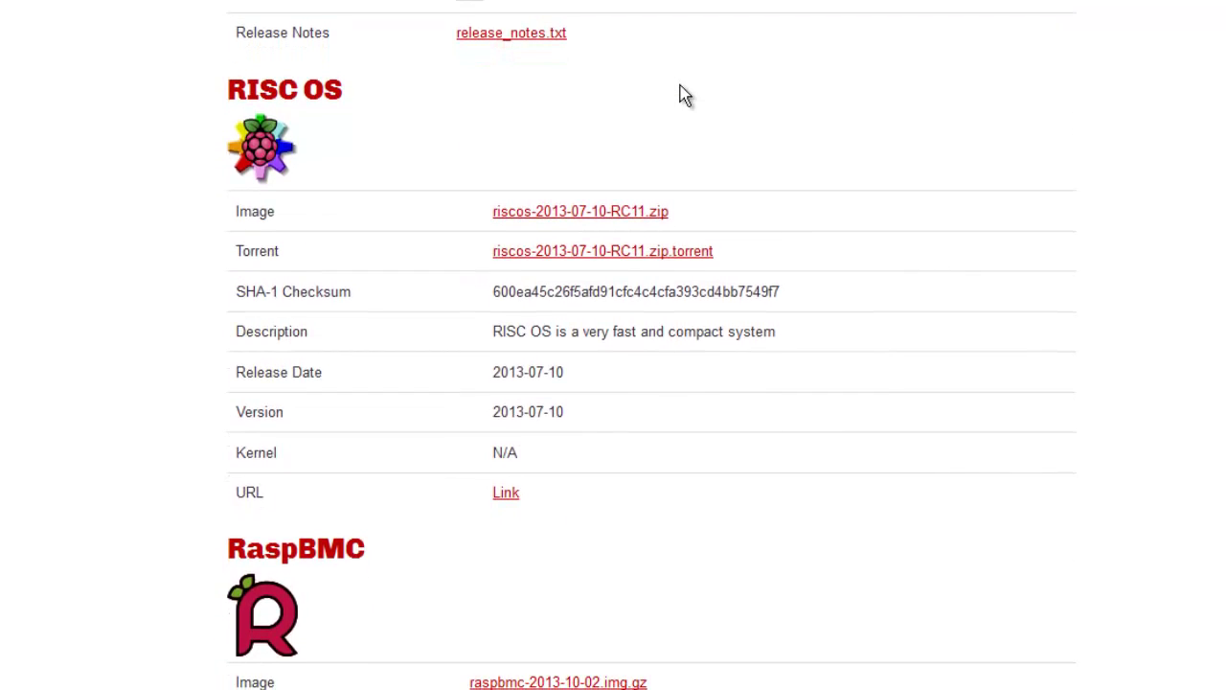
scroll(682, 93, down, 1)
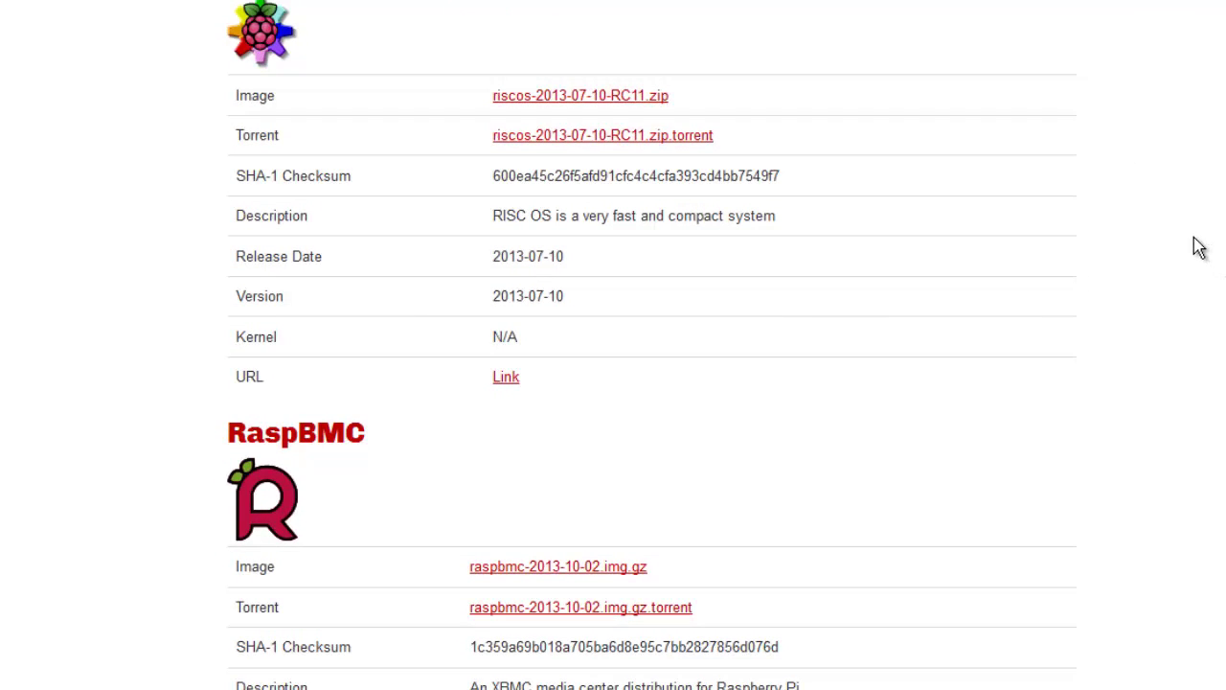
scroll(1193, 247, down, 1)
scroll(1169, 246, down, 5)
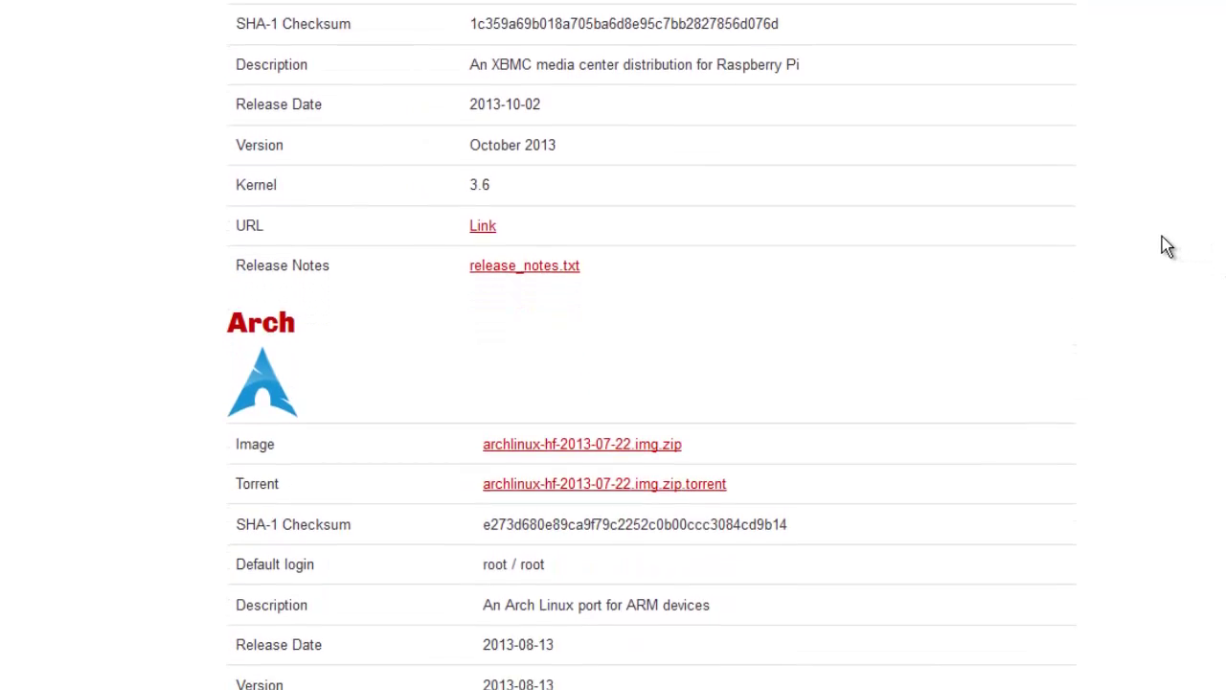
scroll(1166, 246, down, 4)
scroll(1166, 246, down, 2)
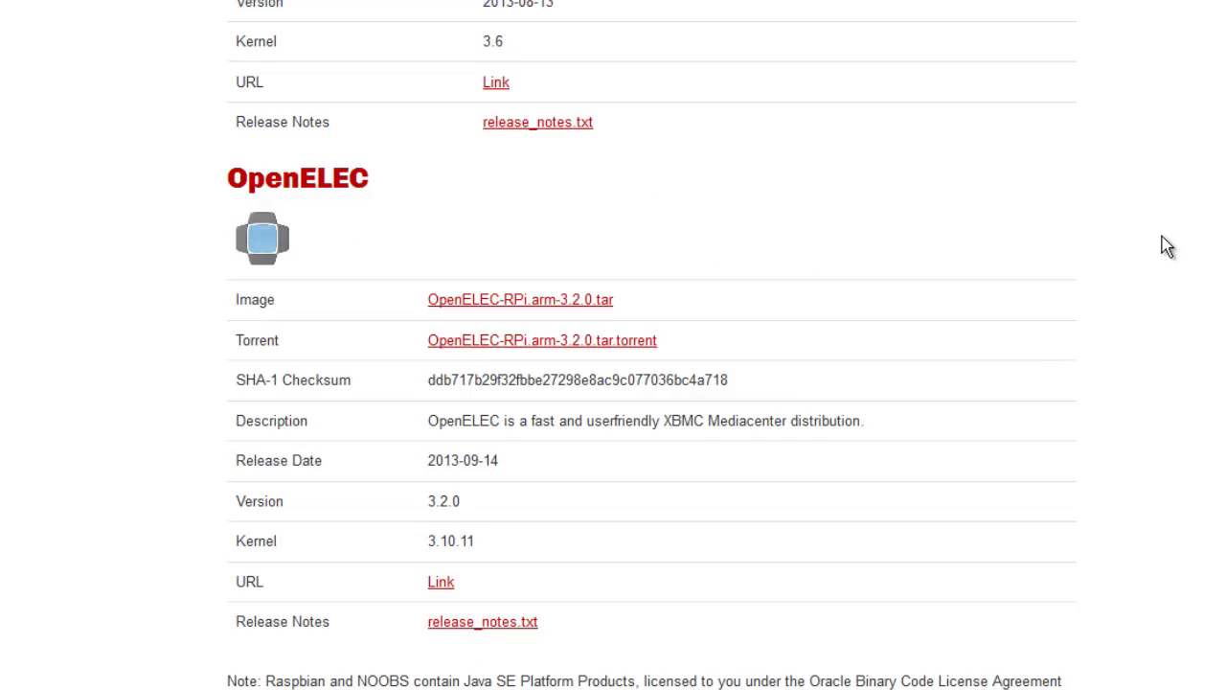
Scroll back up to the Raspbian image section.
scroll(1165, 247, up, 2)
scroll(1160, 246, up, 1)
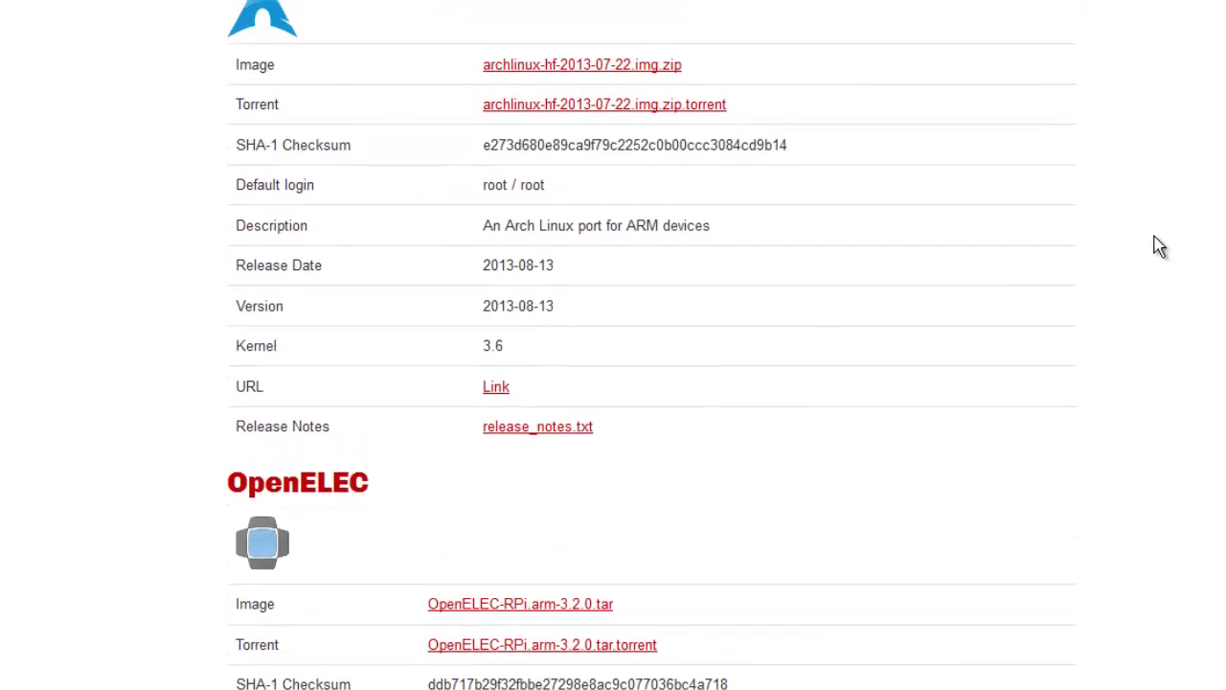
scroll(345, 288, up, 2)
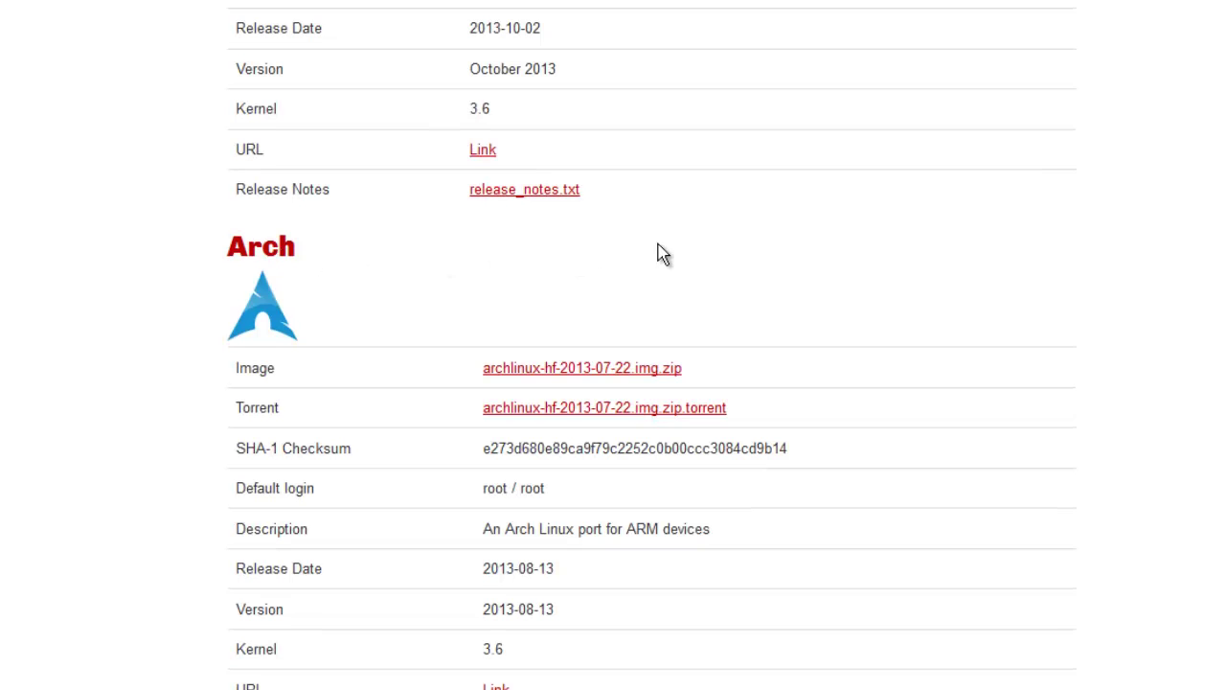
scroll(663, 254, up, 1)
scroll(663, 254, up, 4)
scroll(663, 254, up, 2)
scroll(664, 254, up, 1)
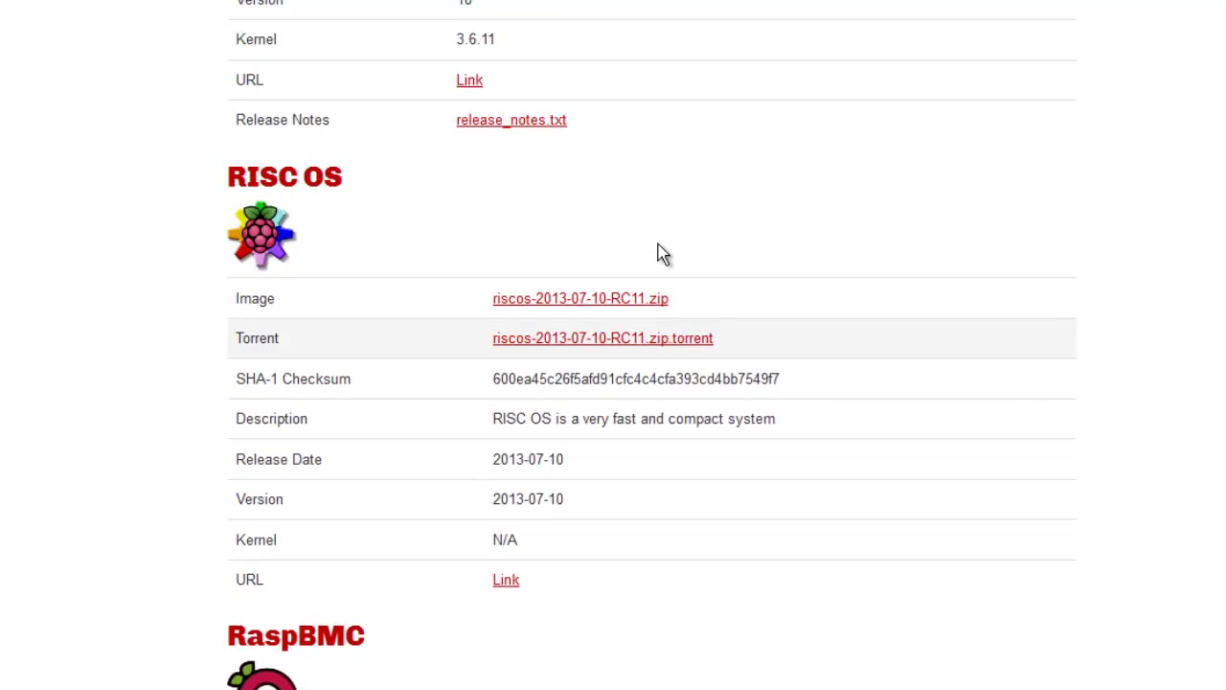
scroll(664, 254, up, 2)
scroll(664, 254, up, 2)
scroll(663, 254, up, 1)
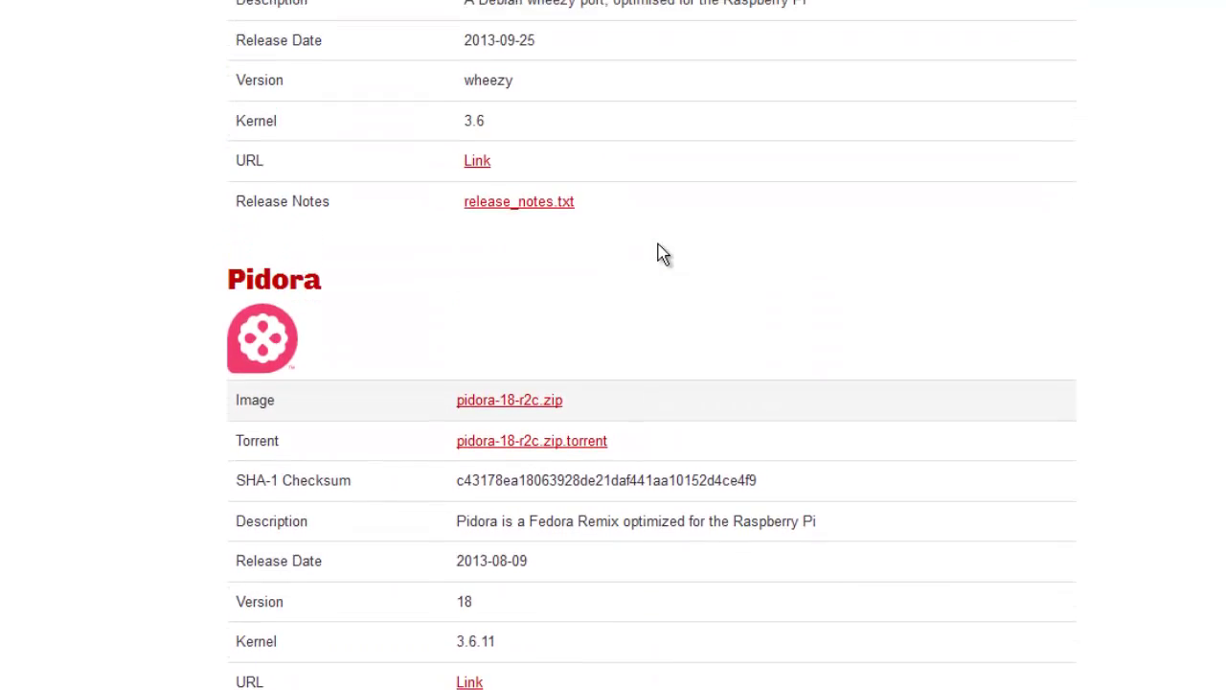
scroll(664, 253, up, 1)
scroll(664, 253, up, 2)
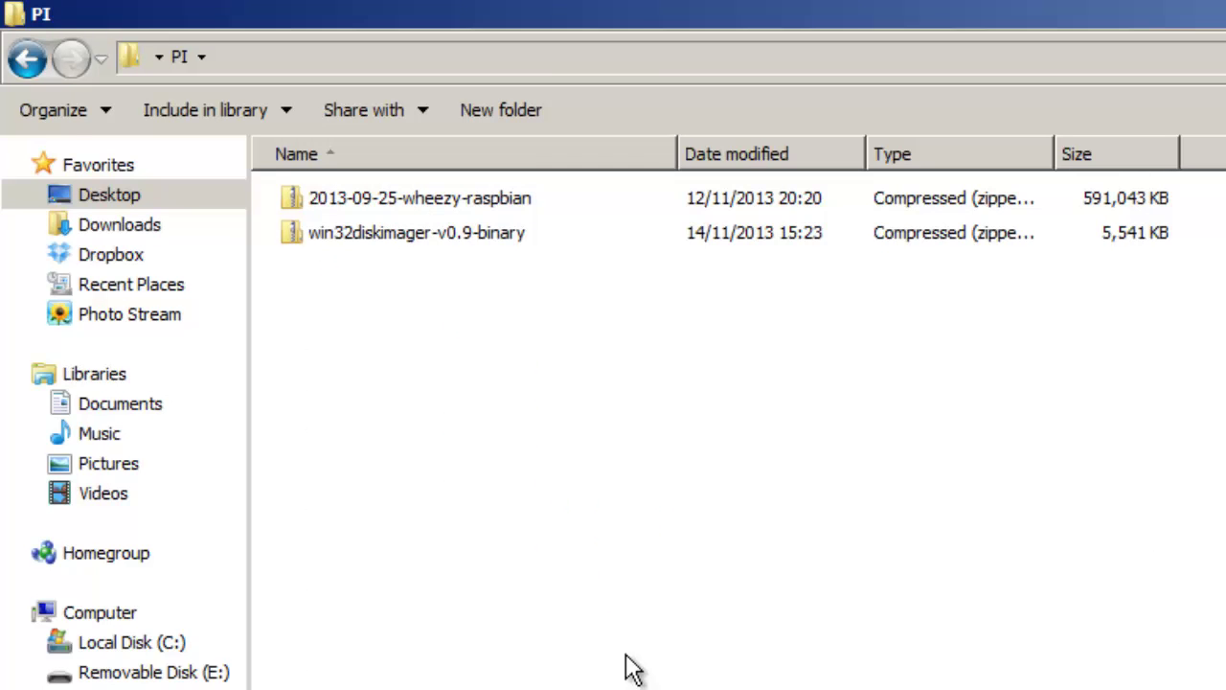
Extract the 2013-09-25-wheezy-raspbian zip into its own folder in PI.
click(366, 200)
right_click(366, 201)
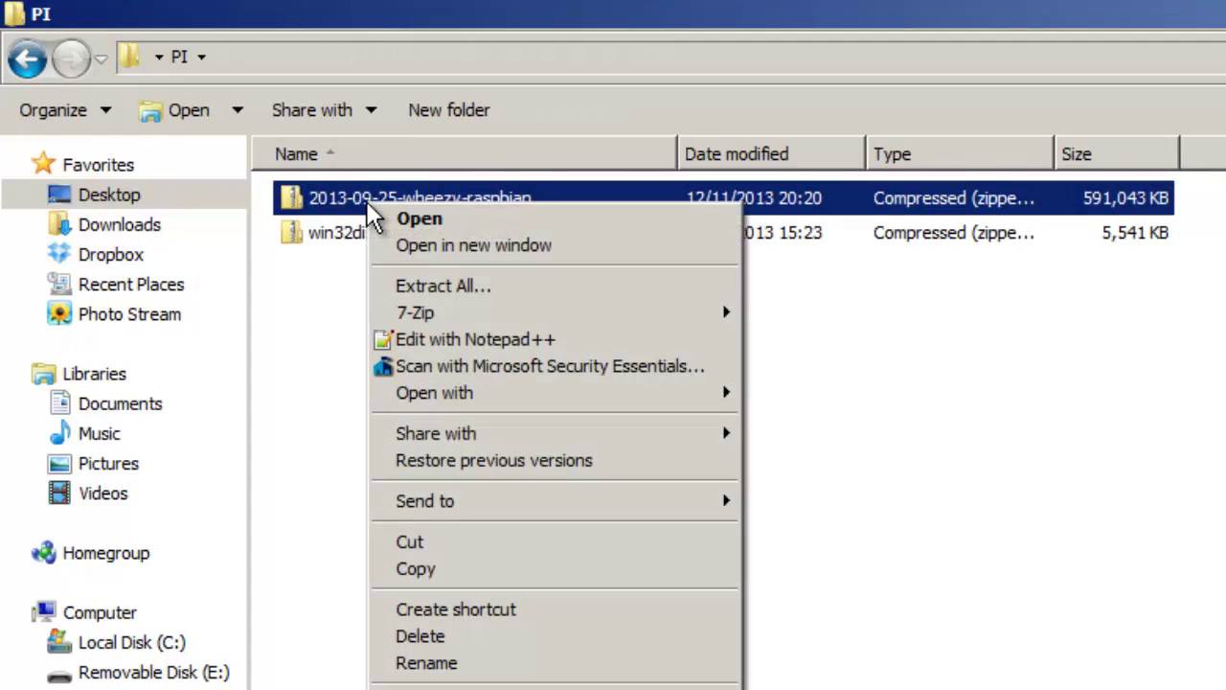
click(484, 287)
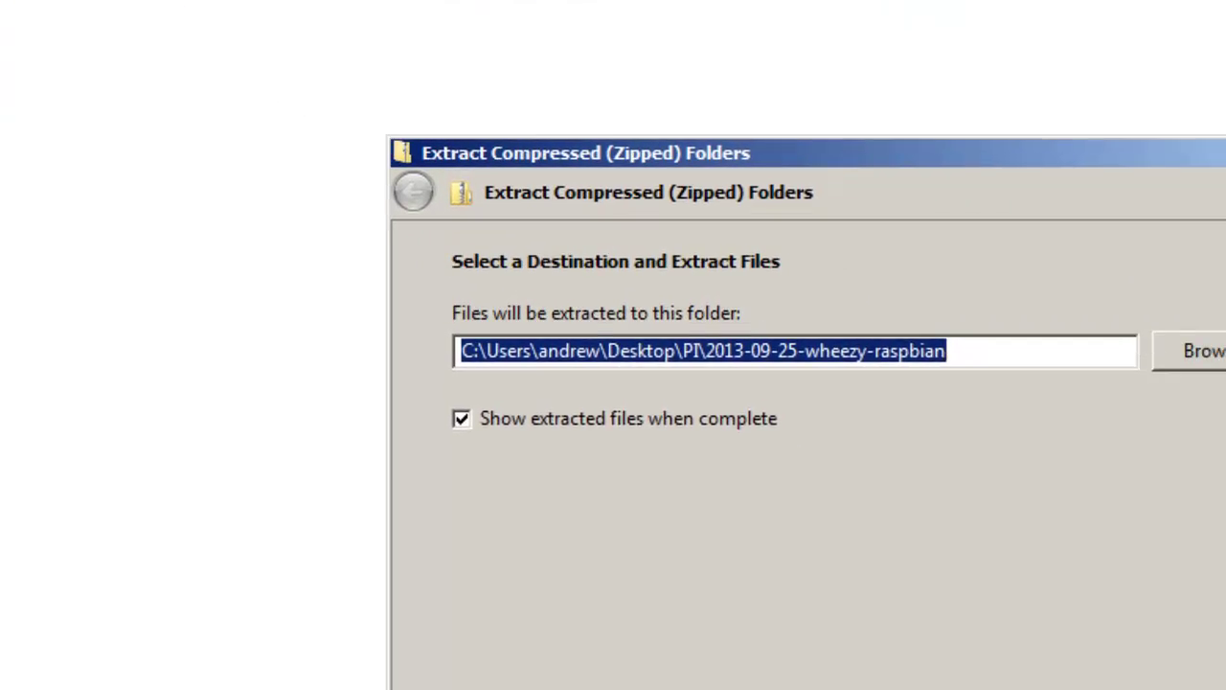
click(985, 650)
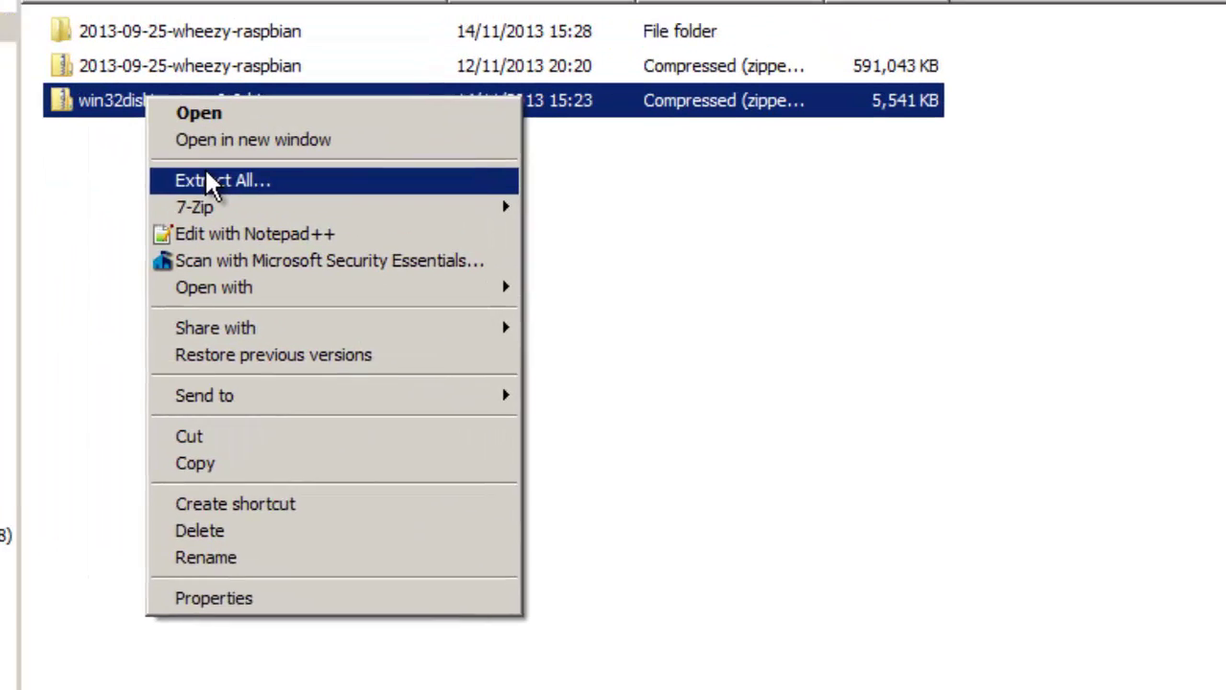
Extract the win32diskimager-v0.9-binary zip and return to the PI folder.
click(205, 182)
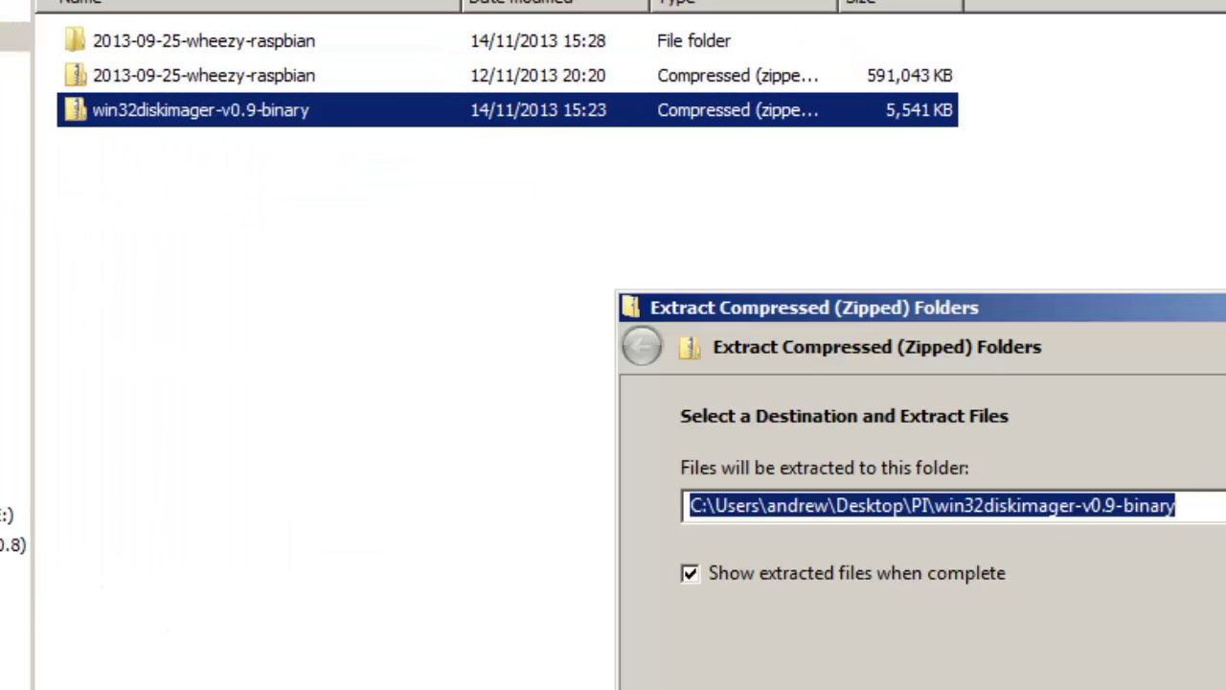
key(Return)
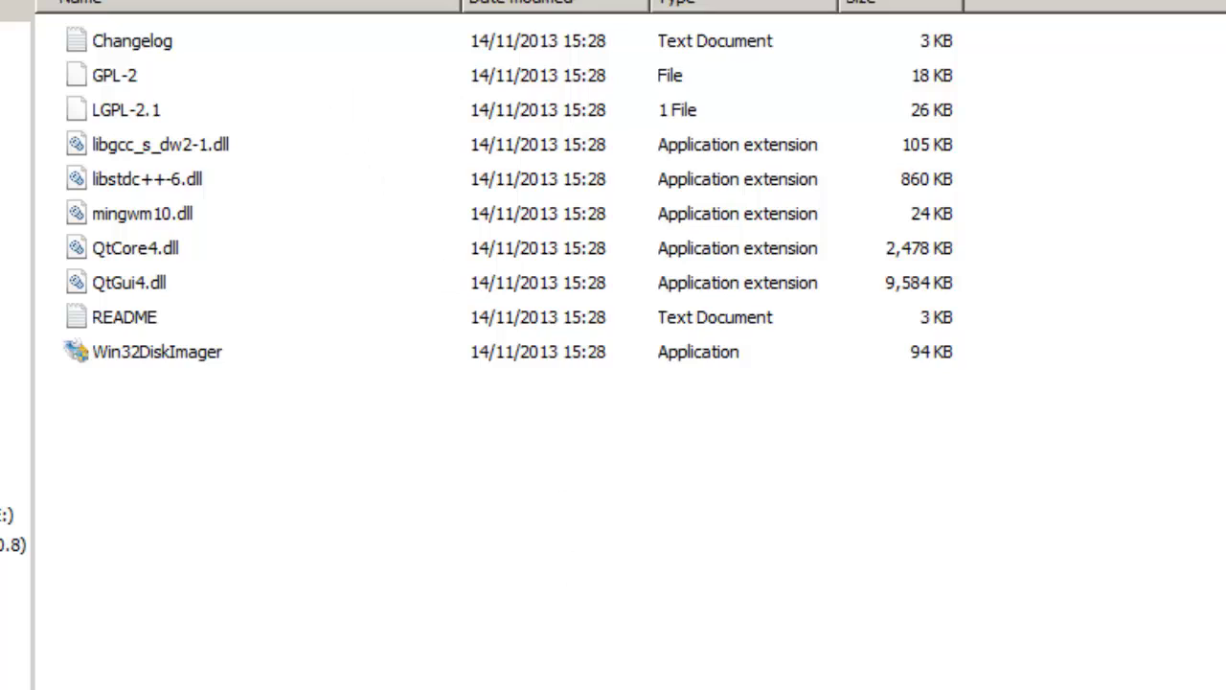
key(BackSpace)
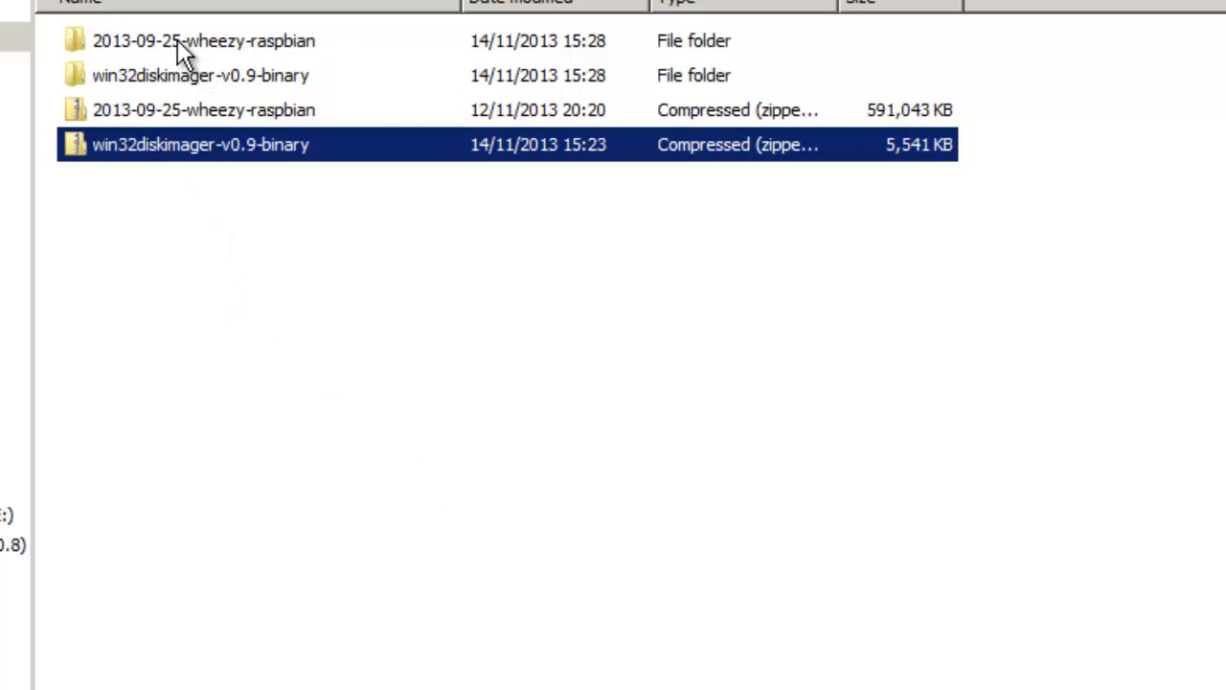
mouse_move(182, 51)
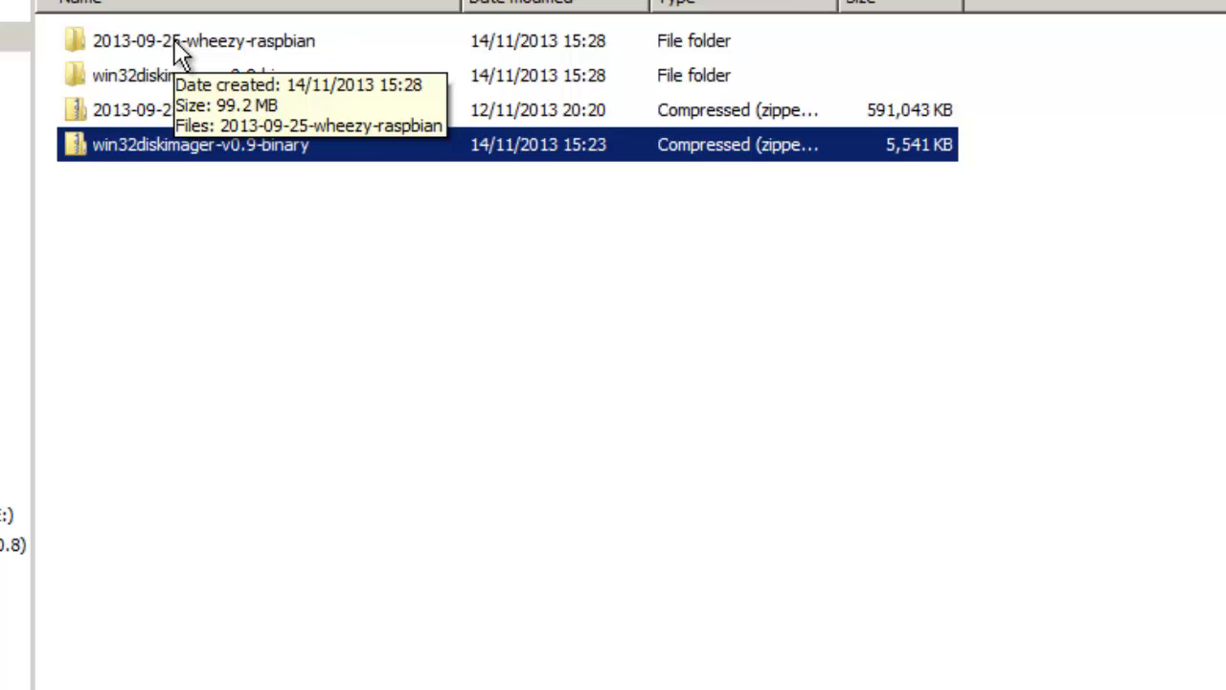
Launch Win32DiskImager from the win32diskimager-v0.9-binary folder.
double_click(239, 76)
key(BackSpace)
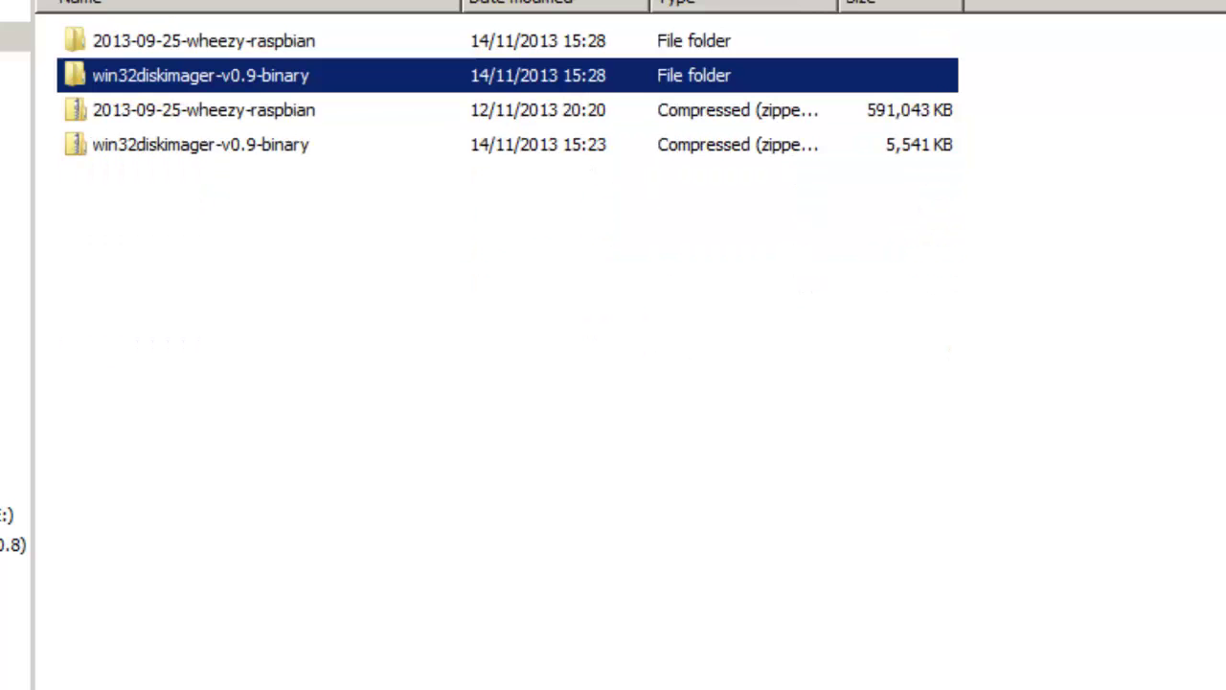
double_click(281, 75)
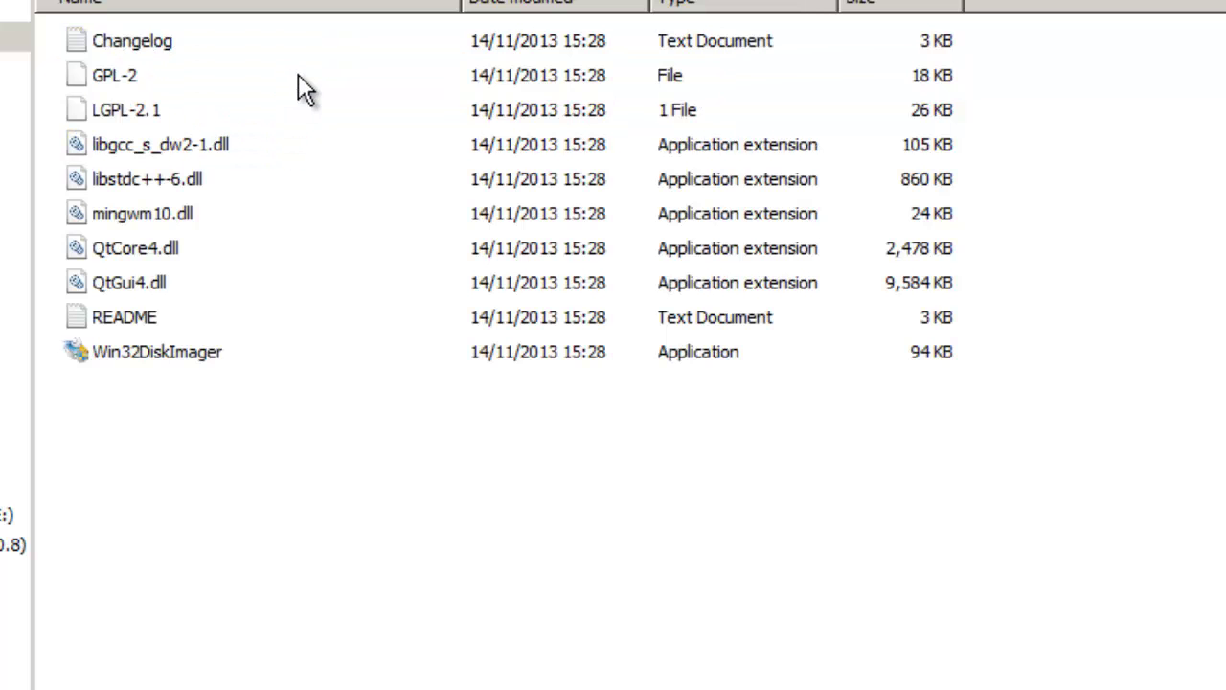
double_click(173, 354)
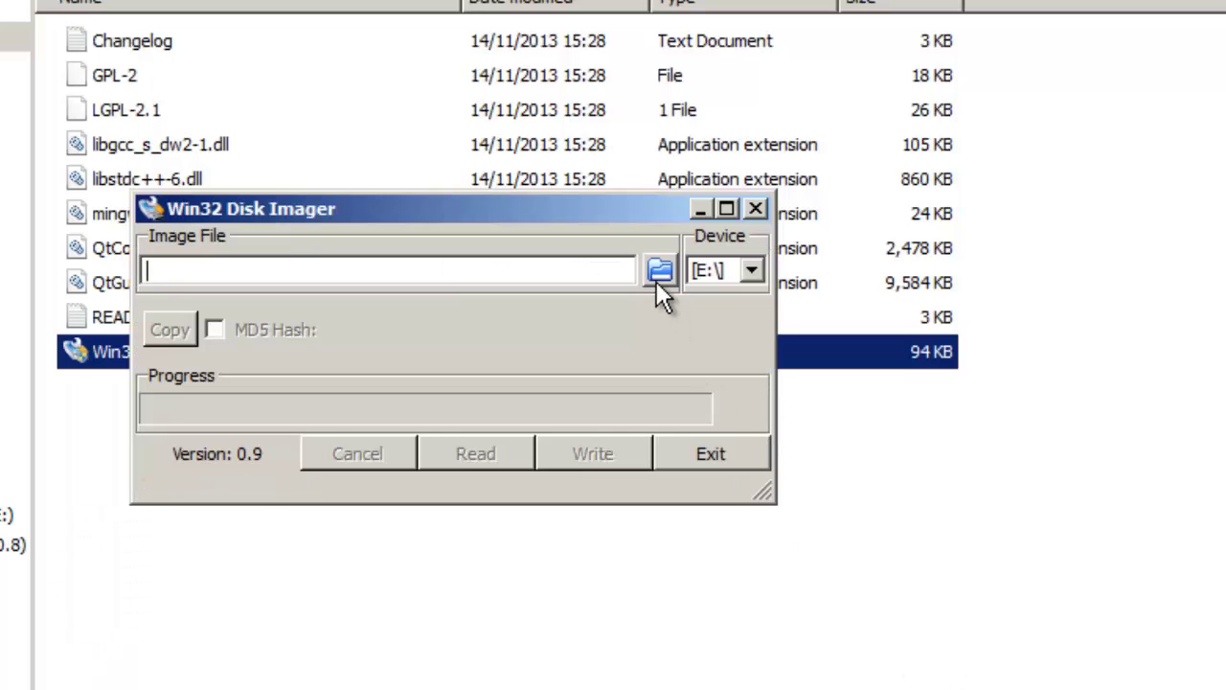
Load 2013-09-25-wheezy-raspbian.img as the image file.
click(660, 271)
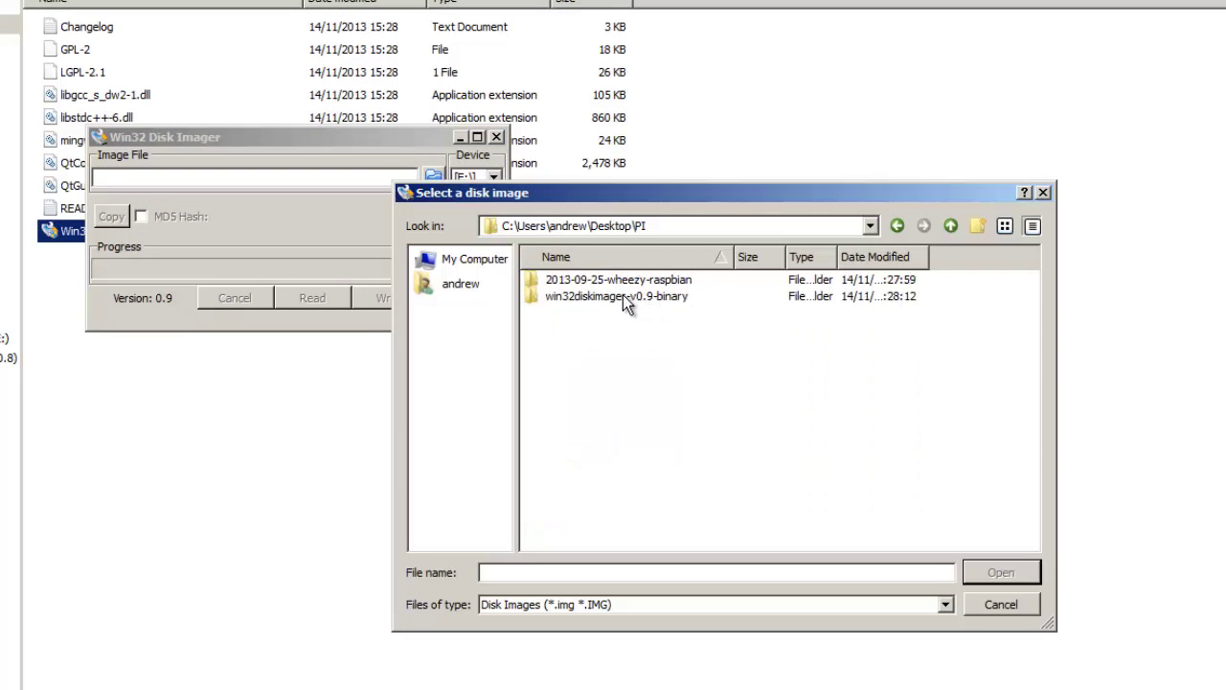
double_click(589, 281)
click(634, 280)
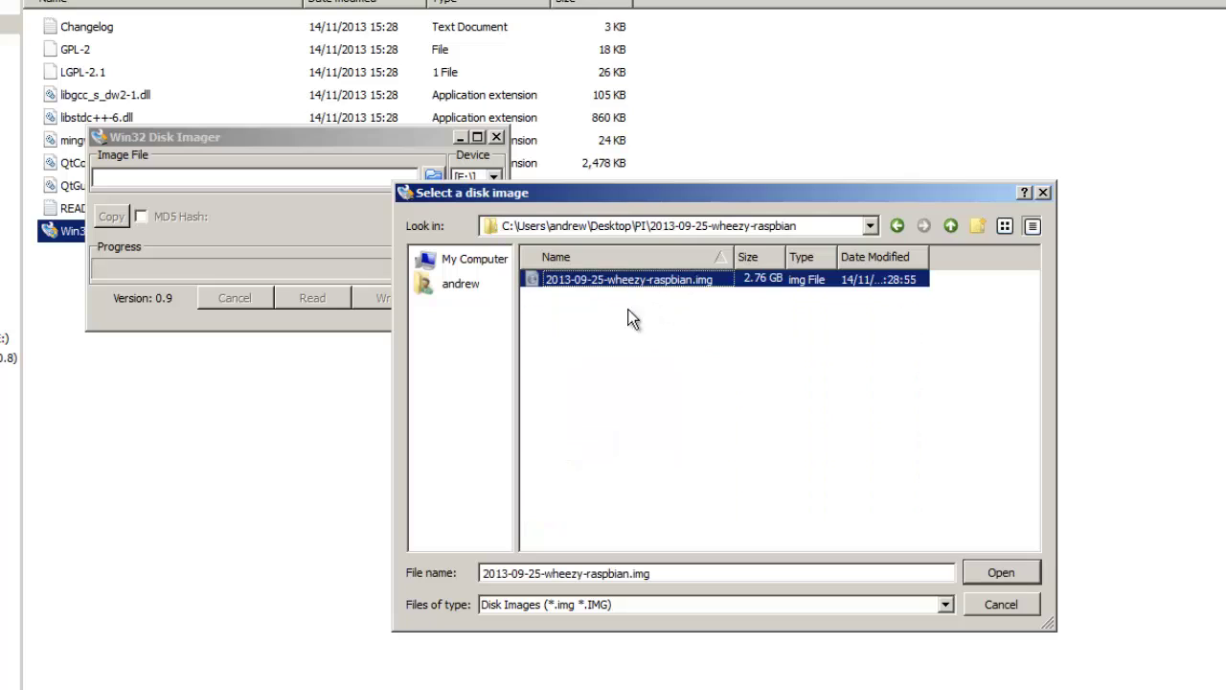
click(988, 570)
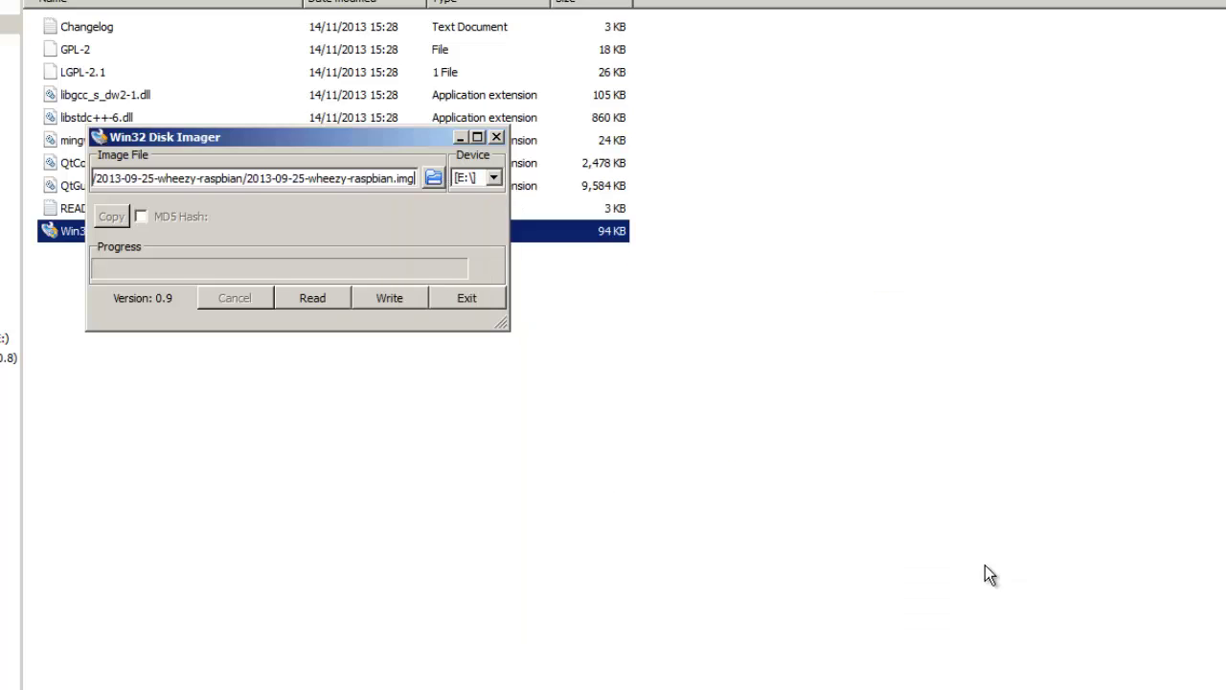
Set the target device to E:\ and start the write.
click(495, 178)
click(495, 180)
click(397, 295)
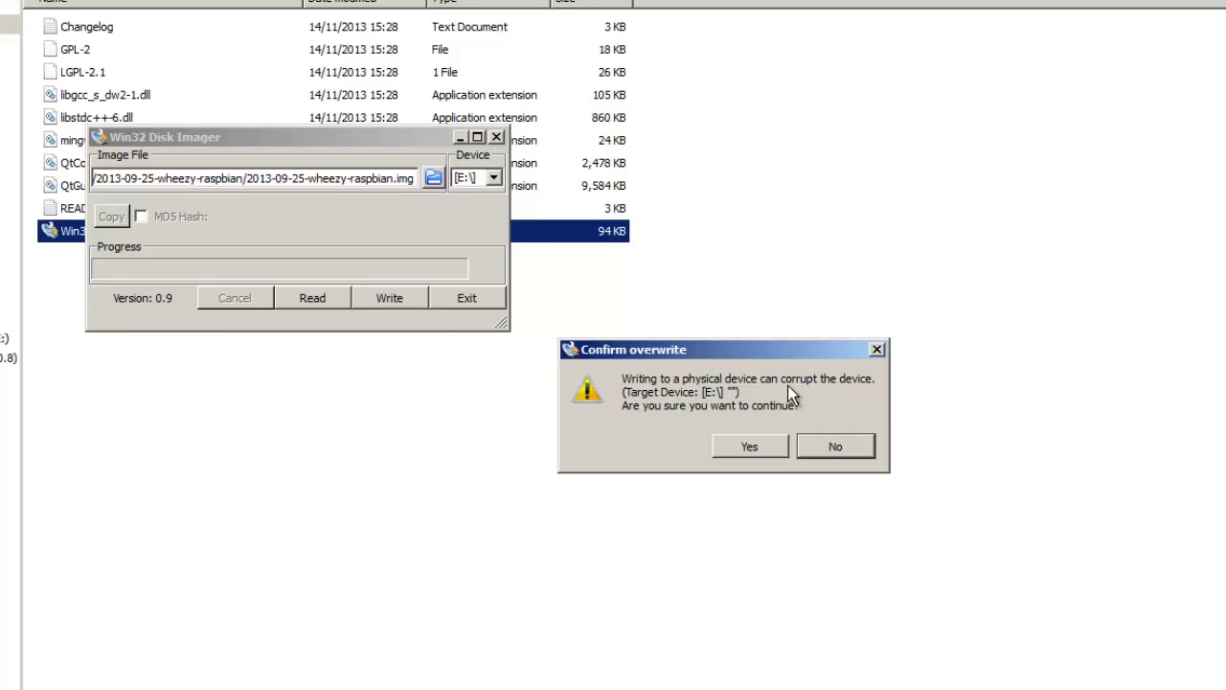
Confirm overwriting drive E:, then acknowledge the Write Successful message.
click(767, 448)
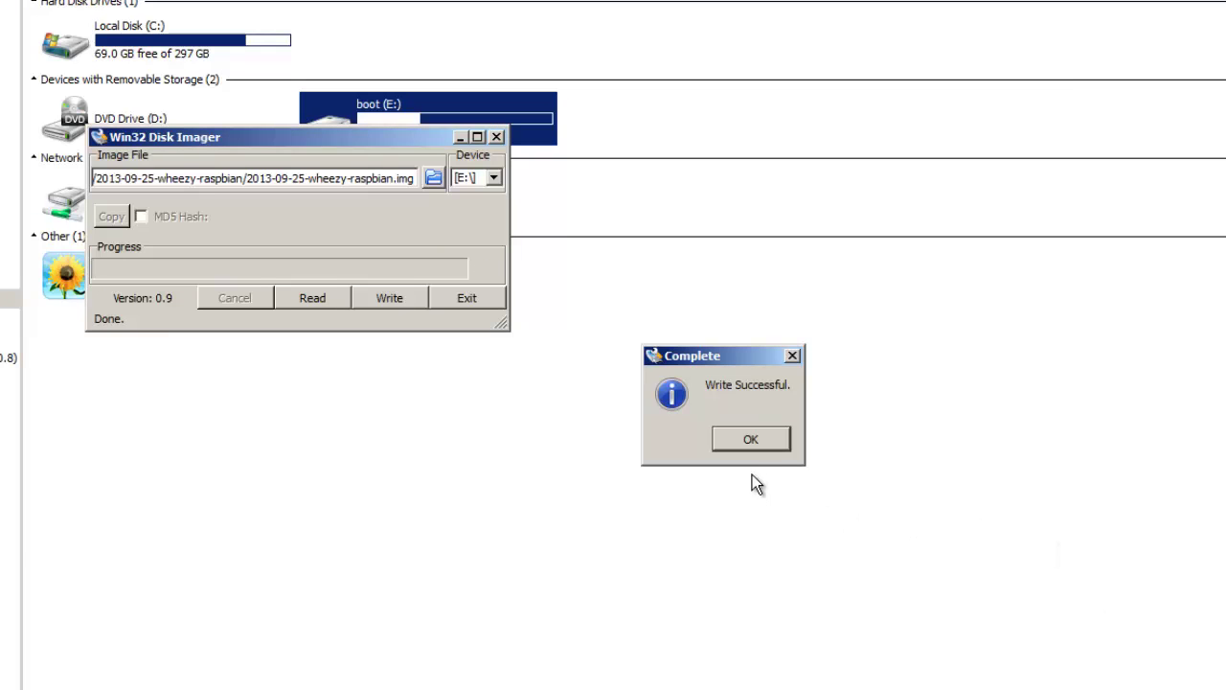
click(762, 442)
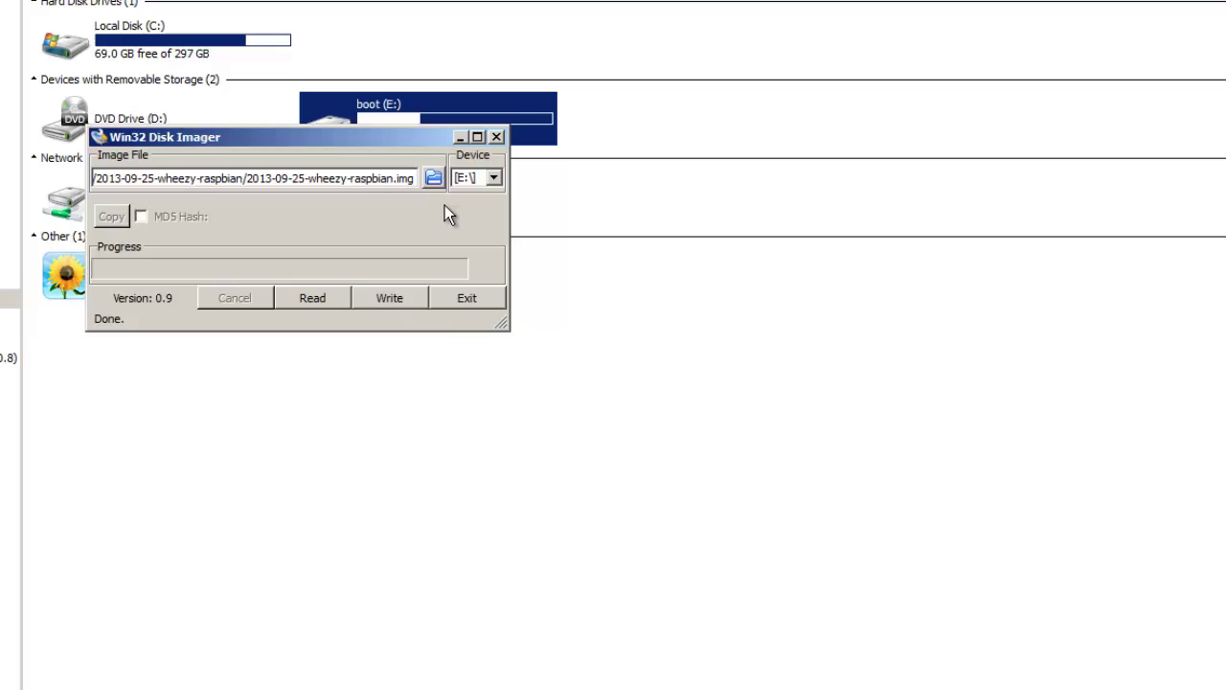
Exit Win32 Disk Imager and view the boot (E:) drive's Raspbian boot files.
click(469, 297)
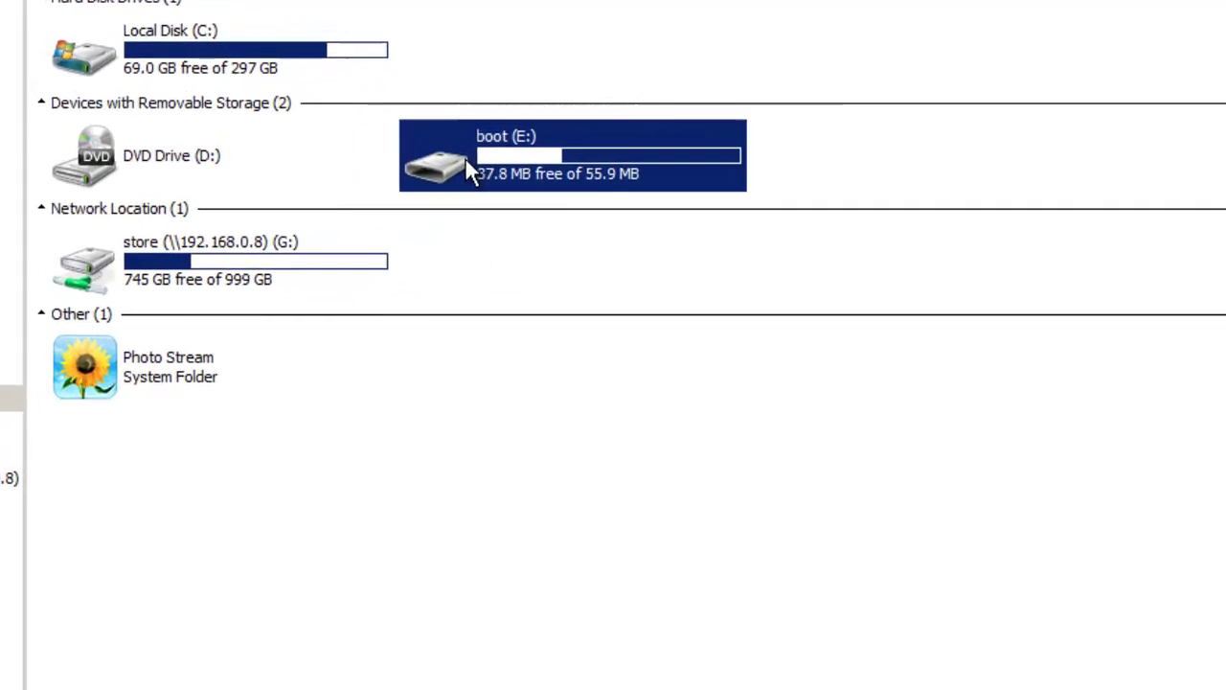
double_click(351, 131)
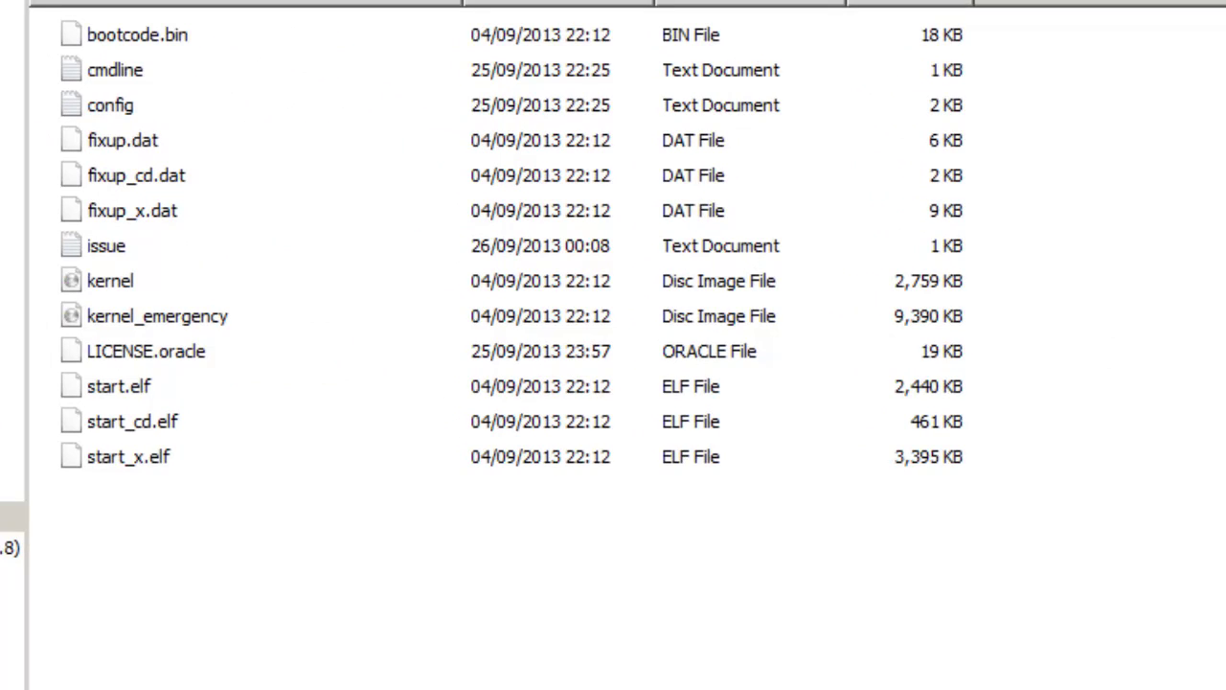